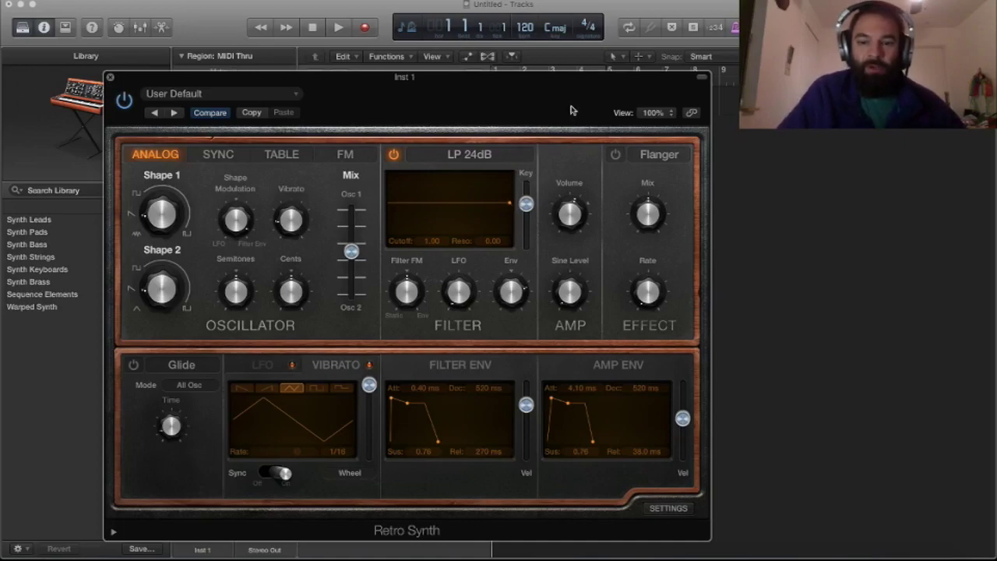
- Learn Control Change Ch 1, 3 for the Retro Synth filter Cutoff, then close Controller Assignments
key(super+k)
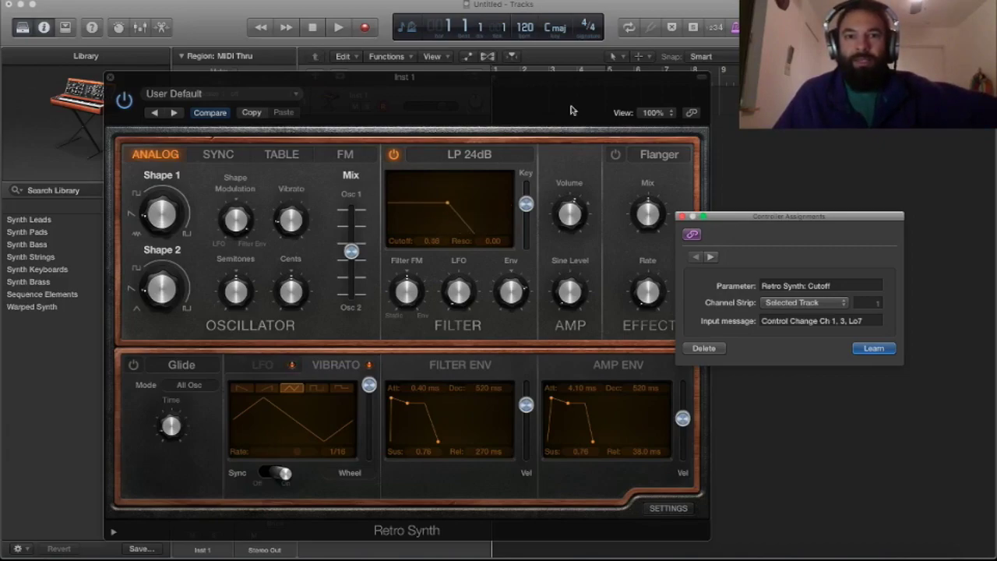
click(682, 217)
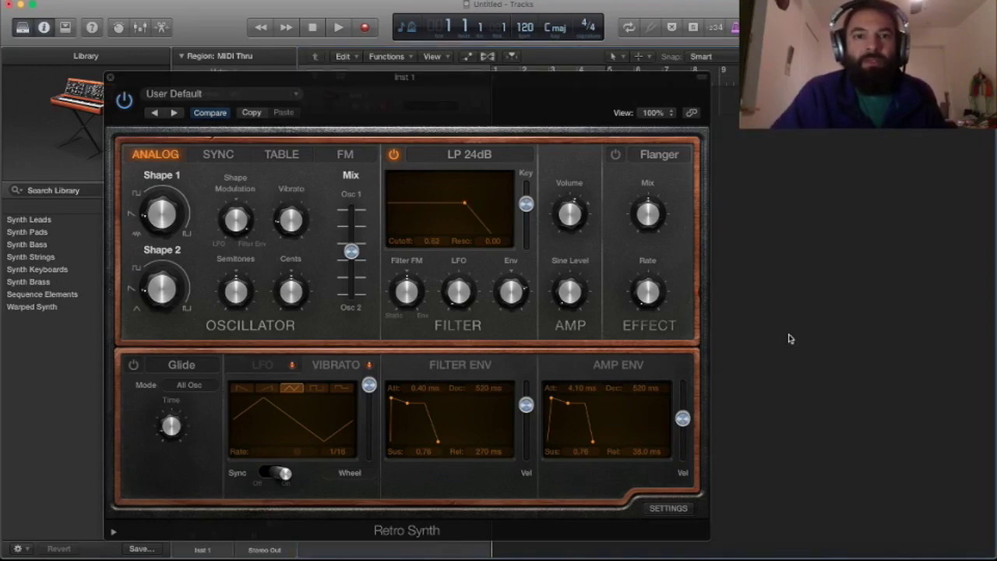
- Assign the Reso parameter to Control Change 9 using Learn with Cmd+L, then close Controller Assignments
double_click(493, 241)
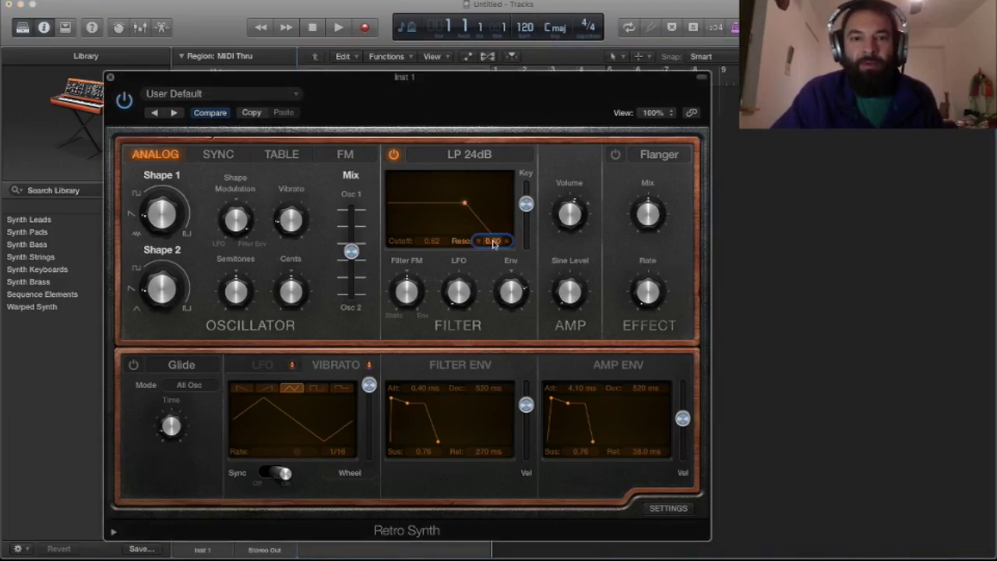
key(super+l)
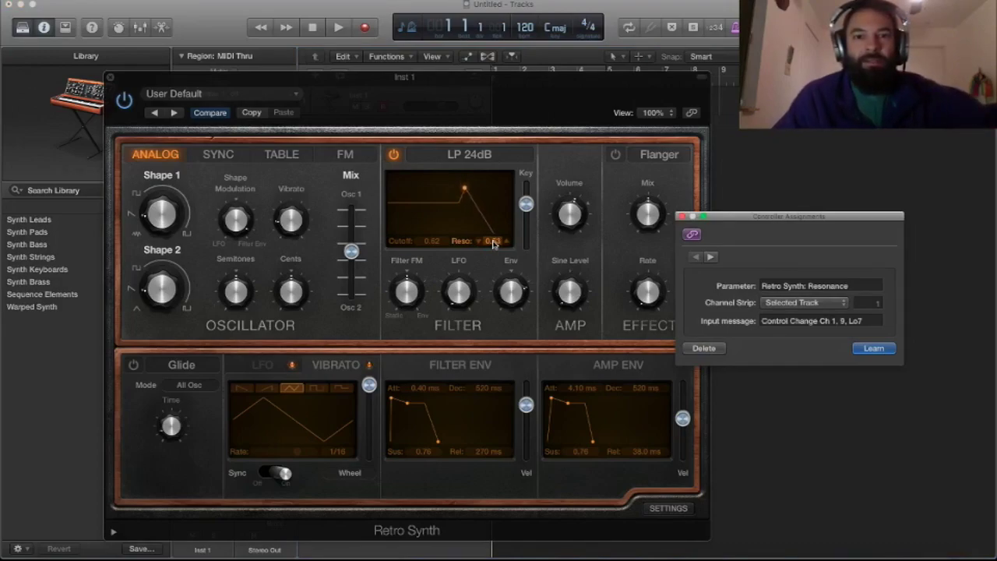
click(681, 215)
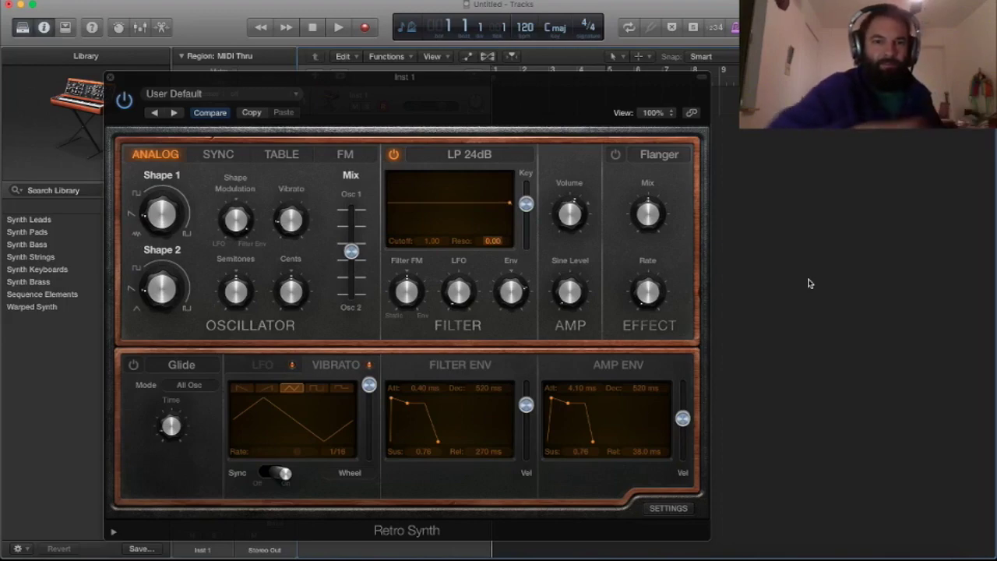
- Bring Cutoff to 0.18, Reso to 0.00 and Filter Env Release to 48 ms, raising playback volume
mouse_move(471, 310)
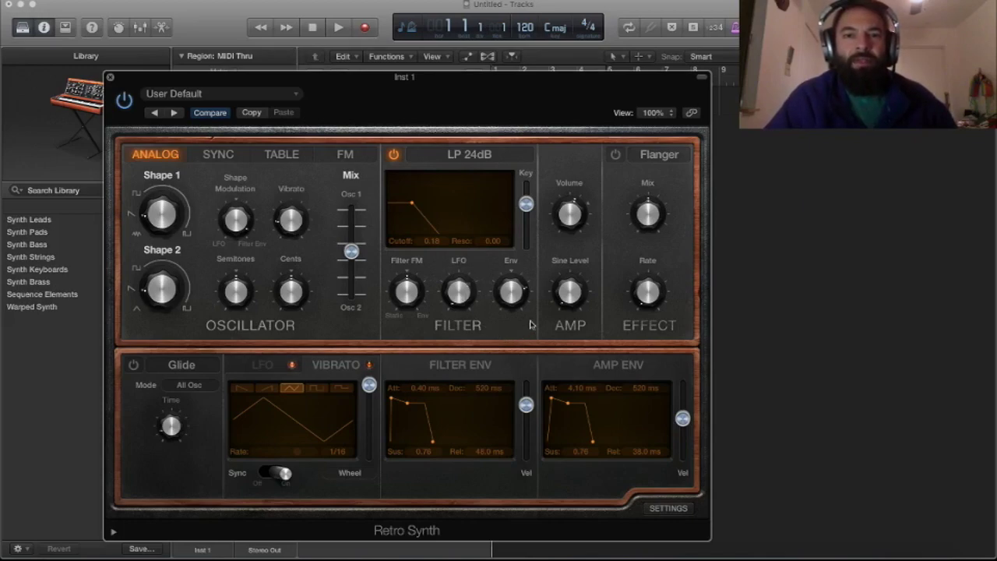
mouse_move(522, 271)
key(XF86AudioRaiseVolume)
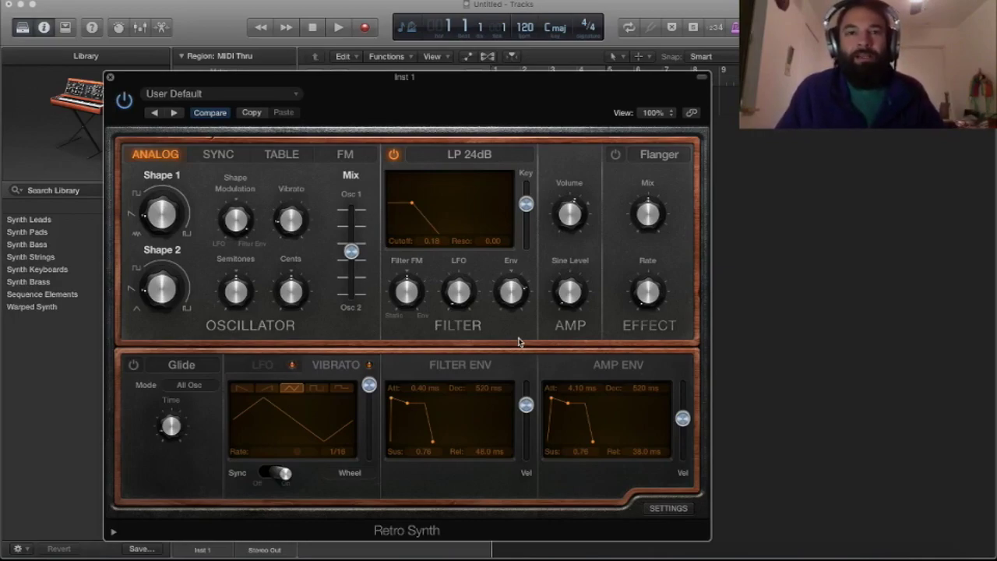
mouse_move(457, 304)
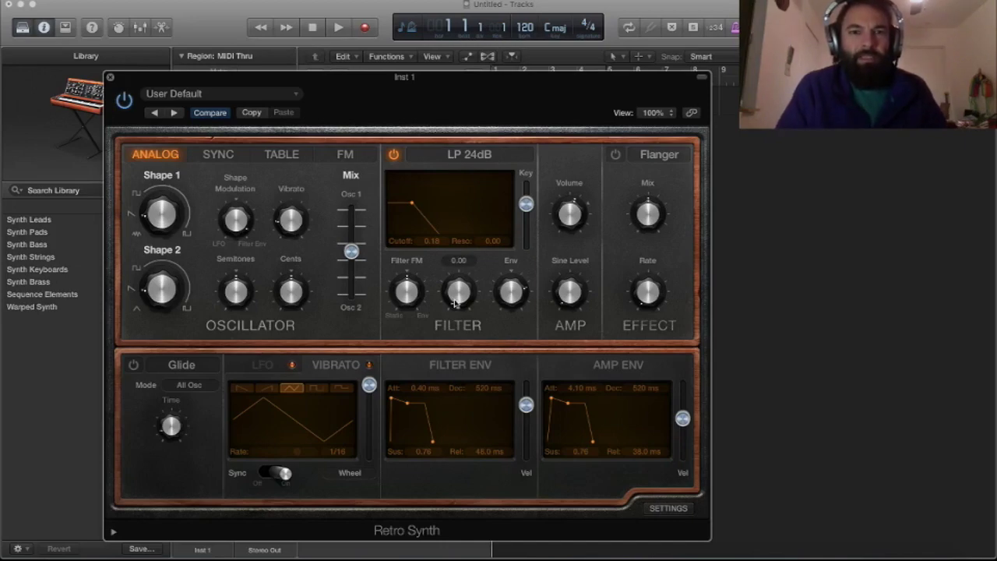
mouse_move(498, 315)
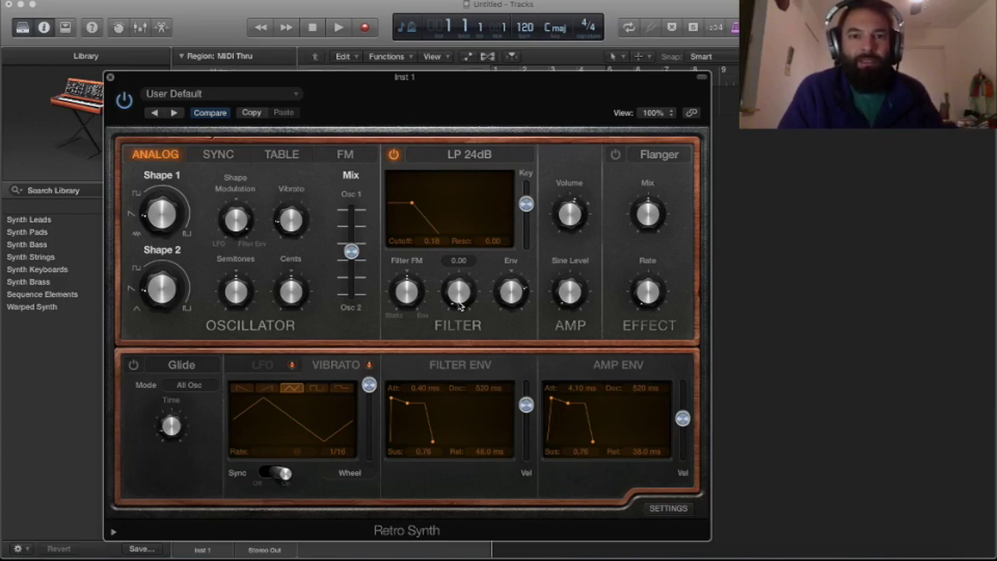
drag(459, 306, 451, 306)
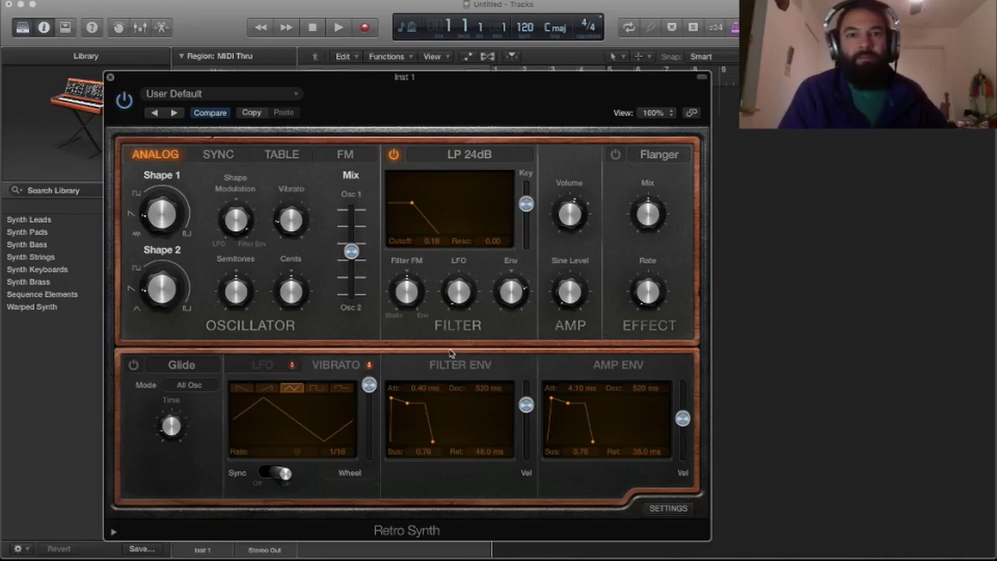
mouse_move(457, 306)
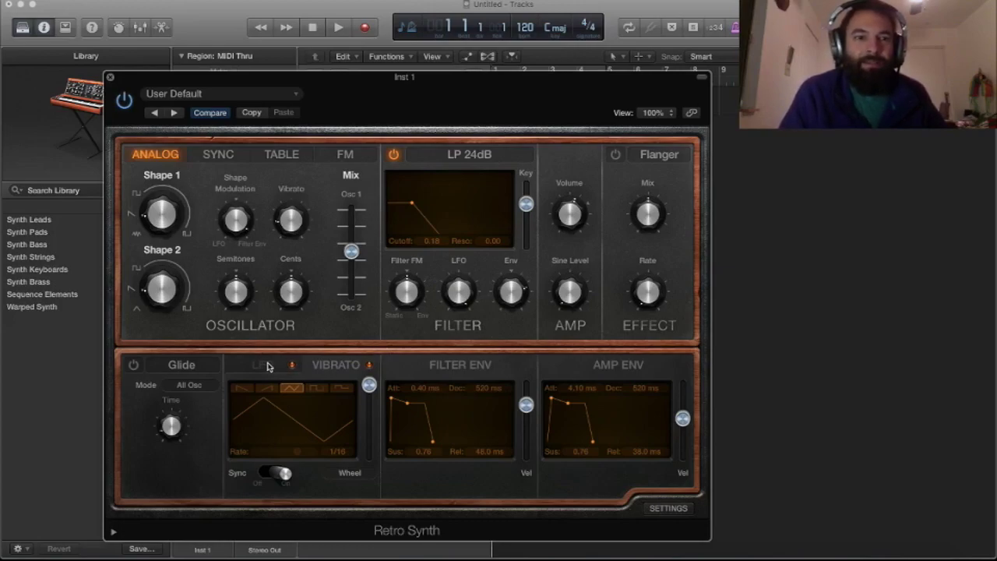
- Show the LFO settings and lower the LFO depth from 0.94 to 0.45
click(263, 365)
click(369, 390)
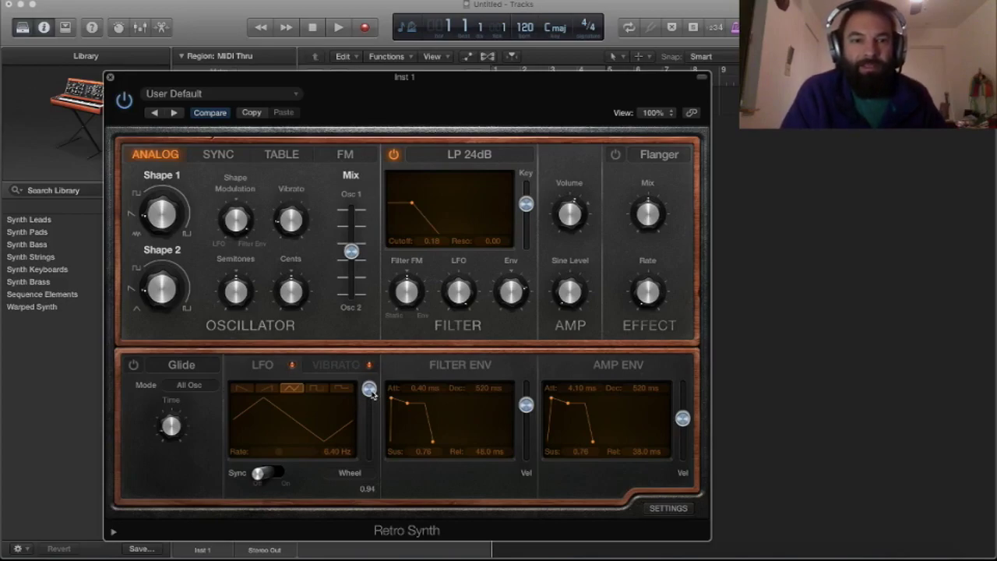
mouse_move(372, 395)
mouse_down()
mouse_move(371, 458)
mouse_move(374, 381)
mouse_up()
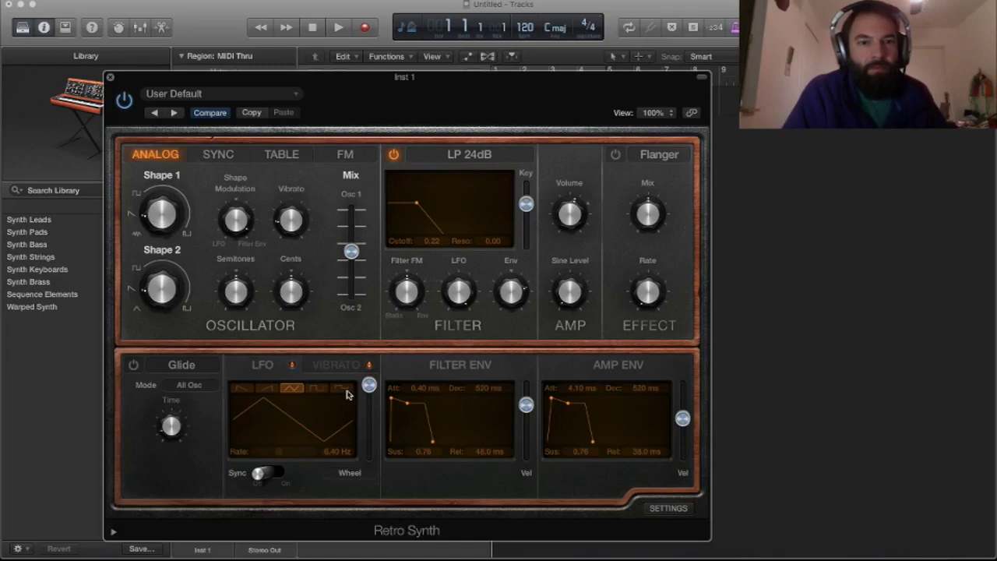
- Lower LFO depth to 0.50, try square, stepped and ramp shapes, then settle on triangle
drag(370, 385, 369, 399)
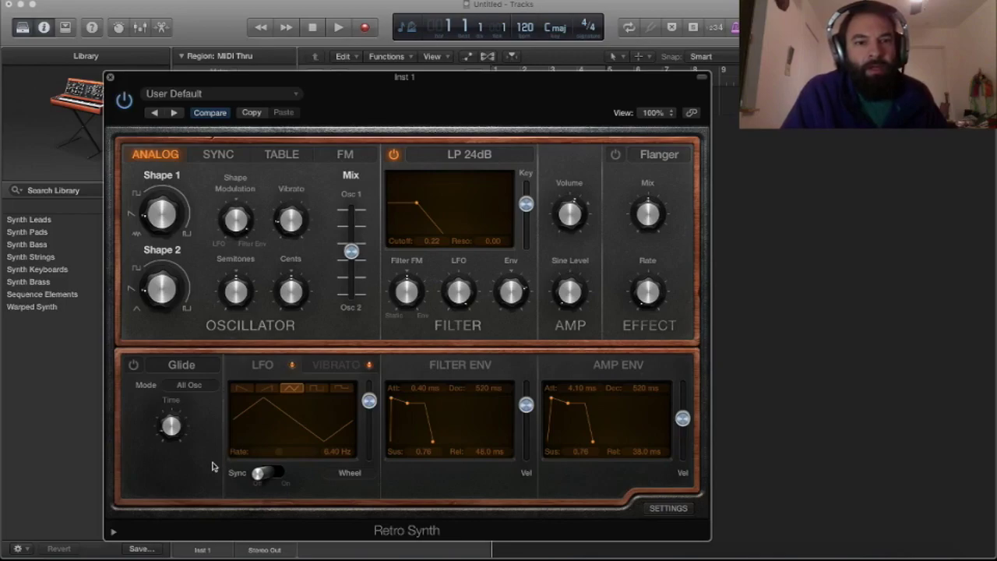
click(318, 391)
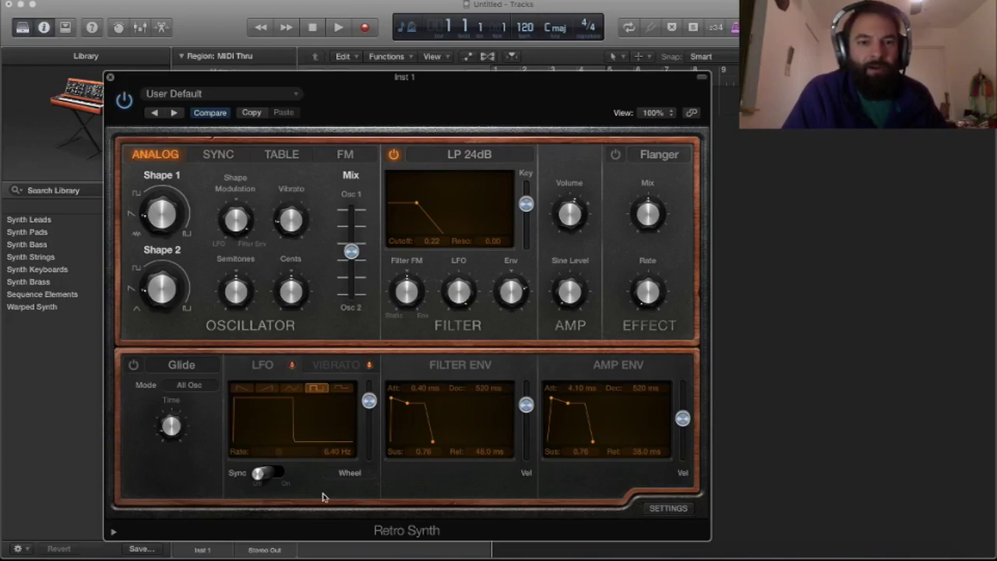
click(343, 388)
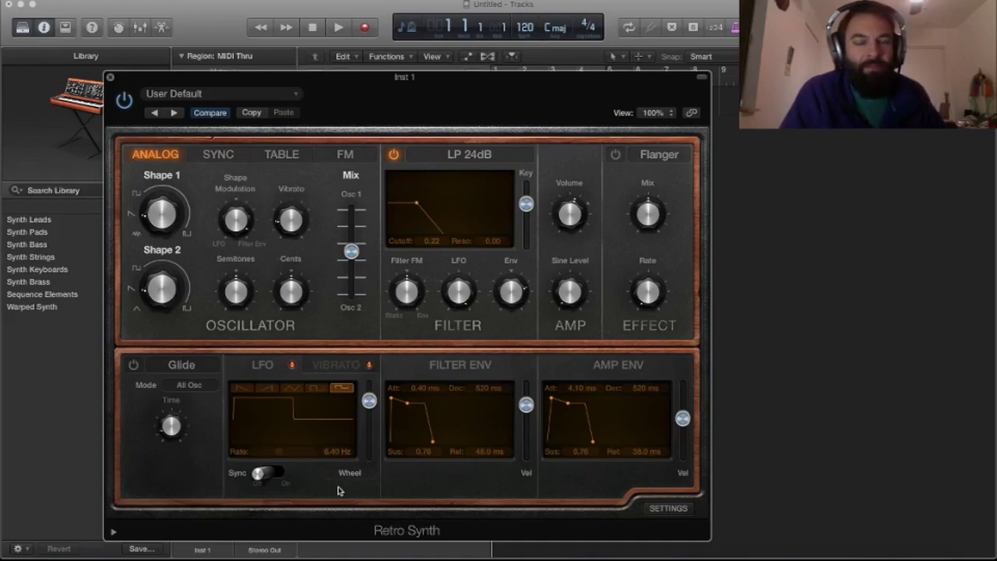
click(267, 389)
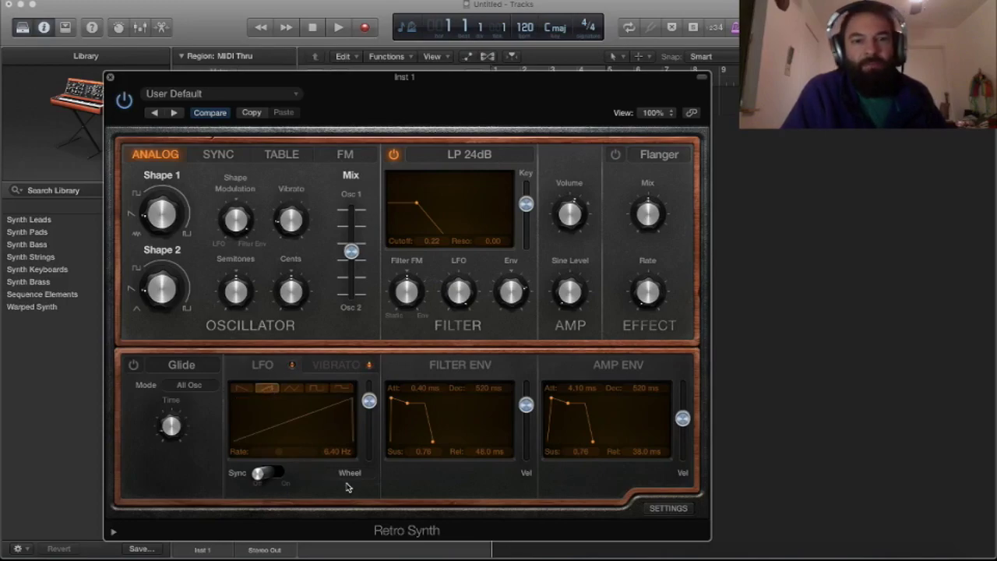
click(242, 388)
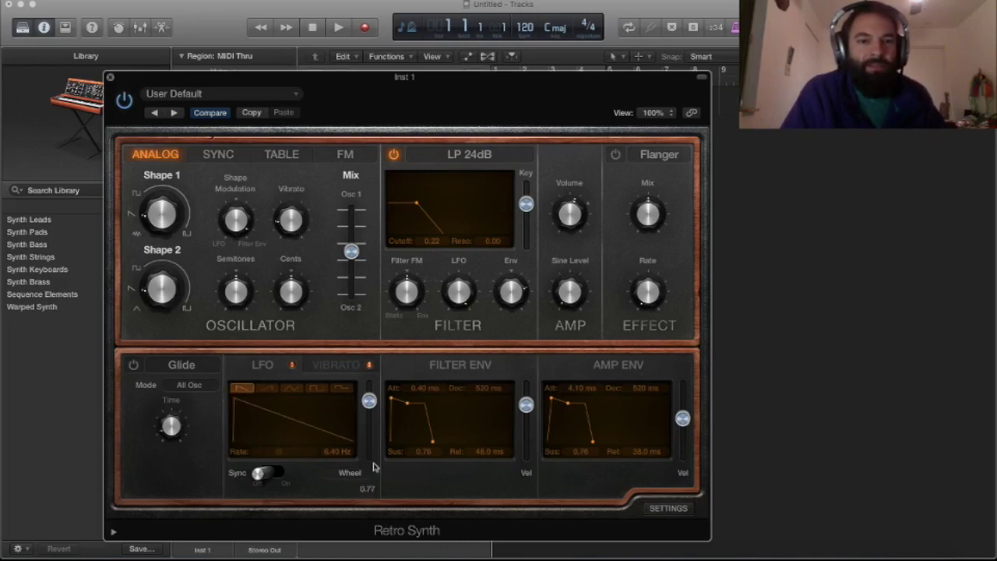
click(295, 389)
- Reduce the LFO depth and slow the LFO Rate from 6.40 Hz to 0.16 Hz
drag(365, 405, 371, 425)
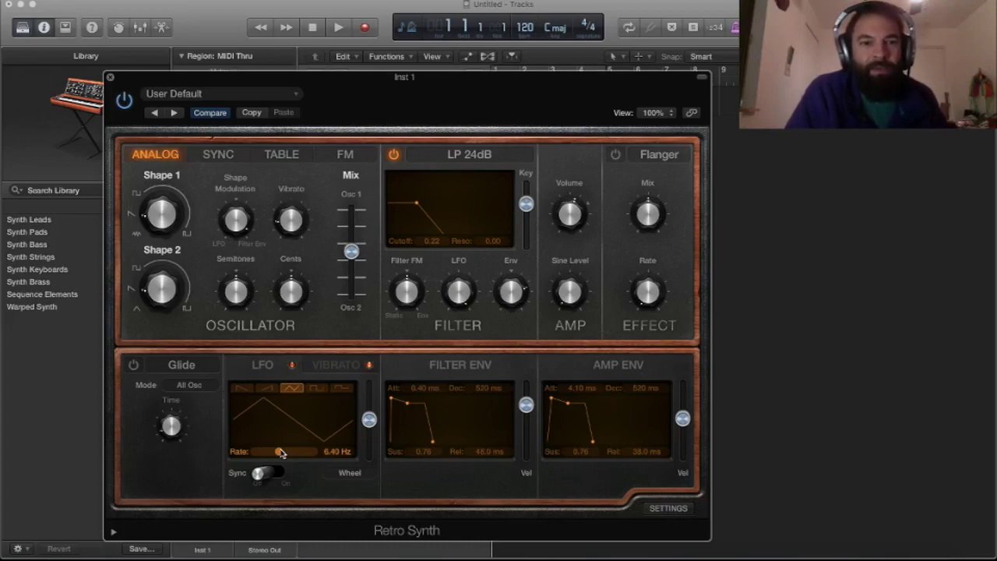
drag(280, 453, 249, 456)
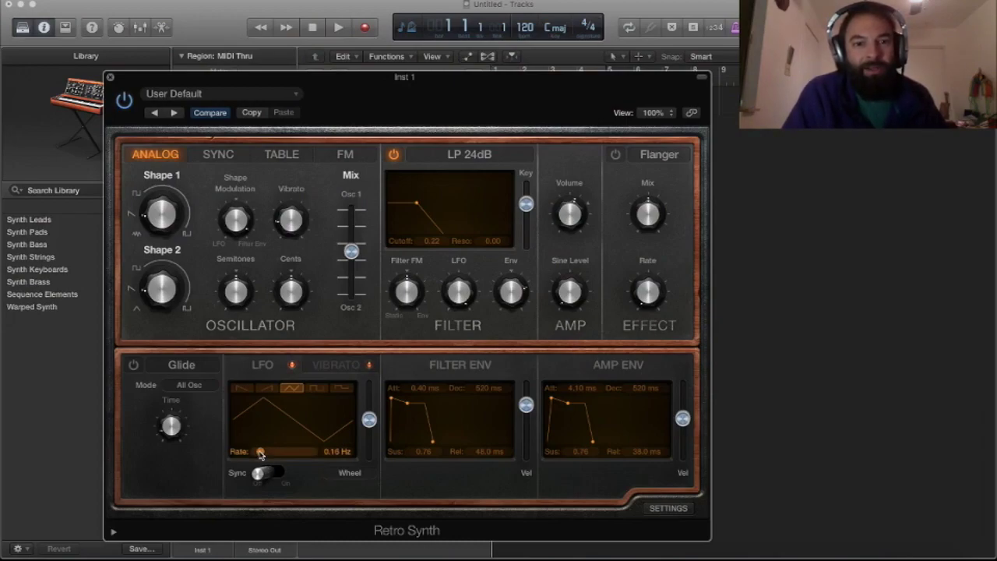
- Raise the unsynced LFO Rate from 0.16 Hz to about 1.70 Hz
mouse_move(260, 454)
mouse_down()
mouse_move(296, 455)
mouse_move(268, 457)
mouse_up()
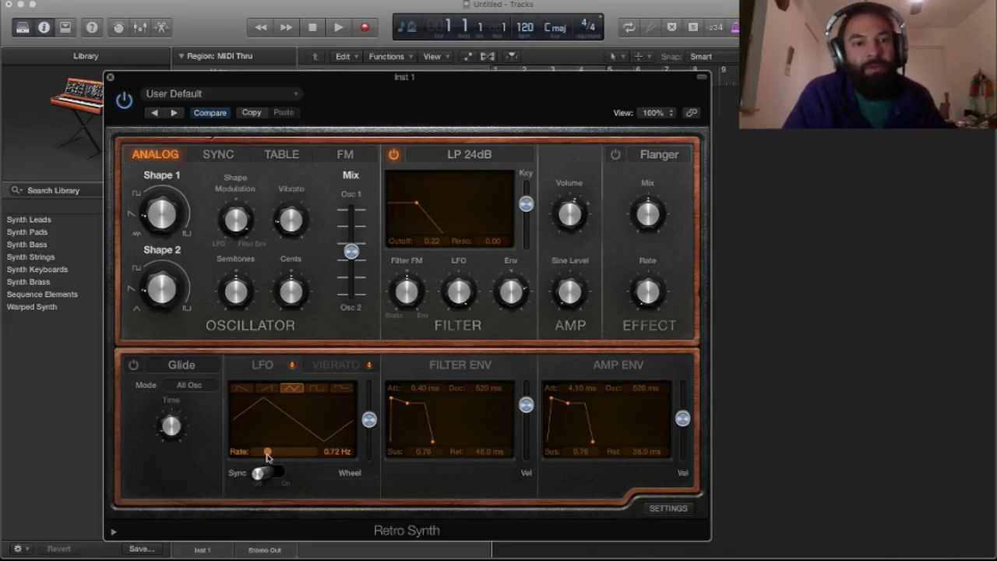
drag(267, 458, 299, 460)
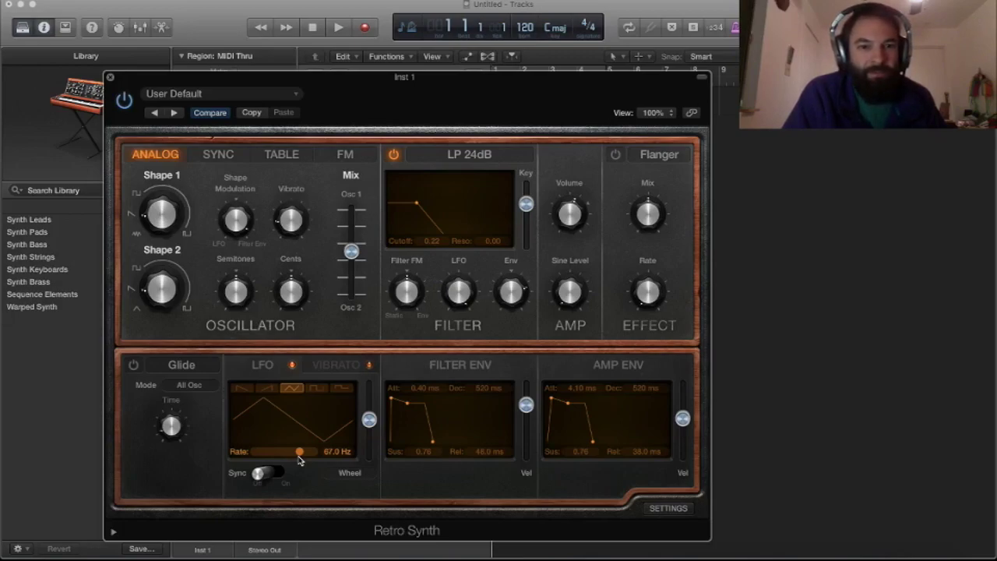
drag(300, 460, 311, 454)
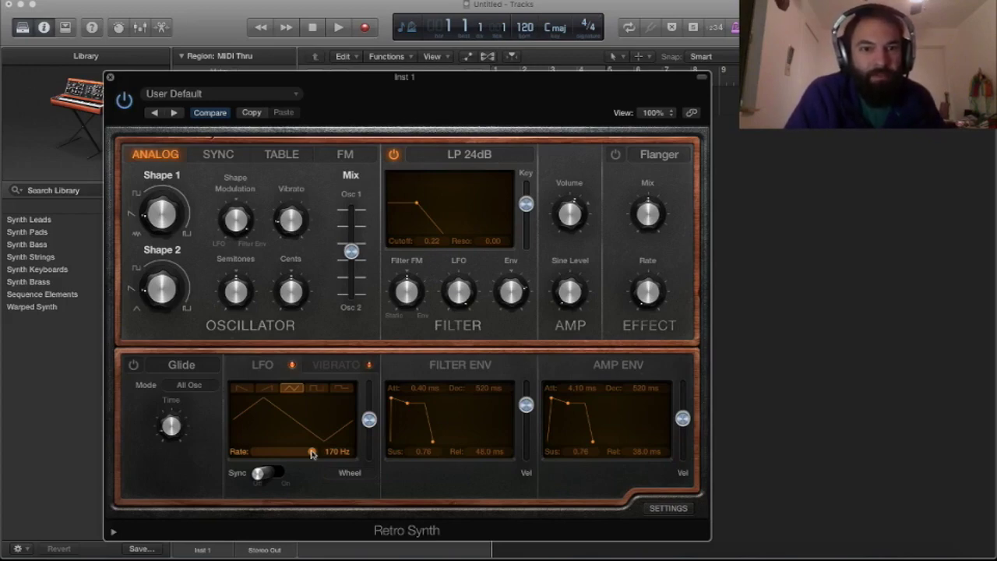
- Show the Vibrato panel and lower the vibrato Wheel depth to about 0.51
click(336, 364)
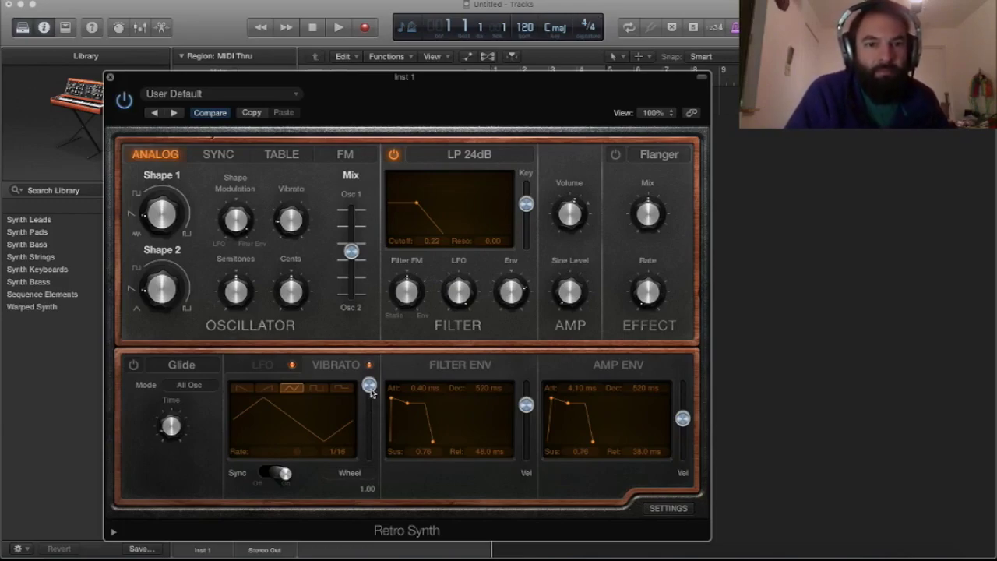
drag(369, 386, 372, 426)
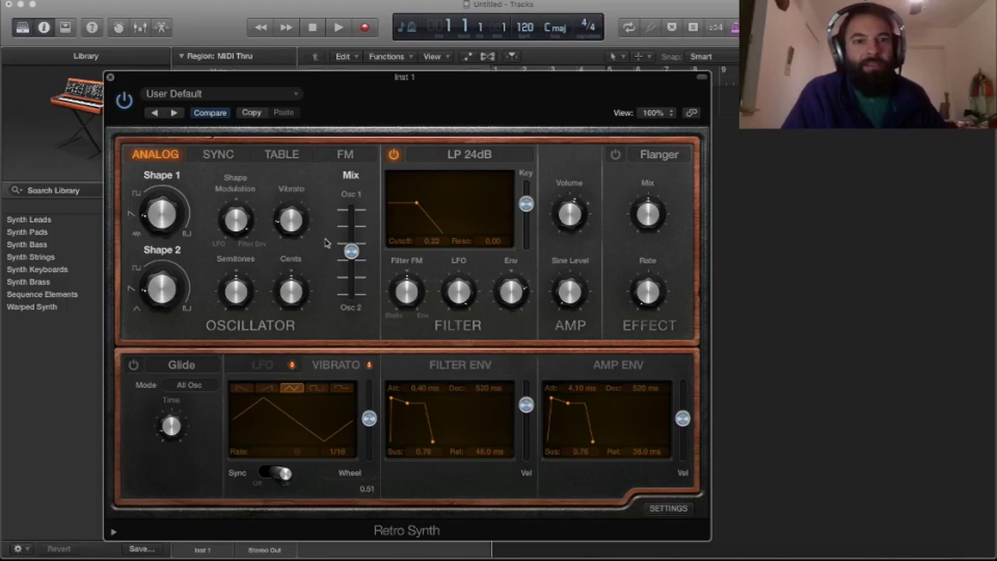
click(289, 221)
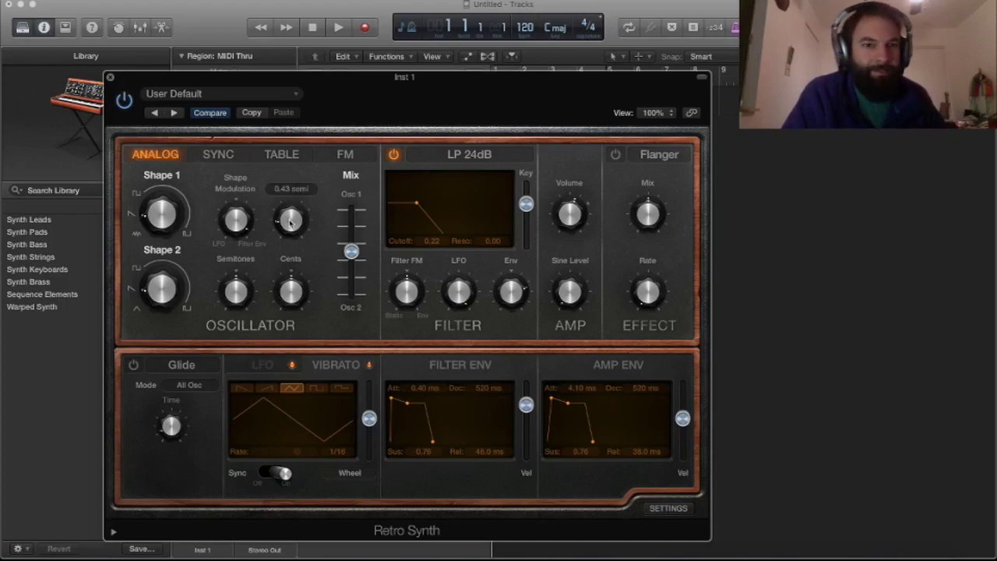
- Set the Oscillator Vibrato amount to about 0.89 semitones and the synced Vibrato Rate to 1/2
drag(290, 221, 278, 191)
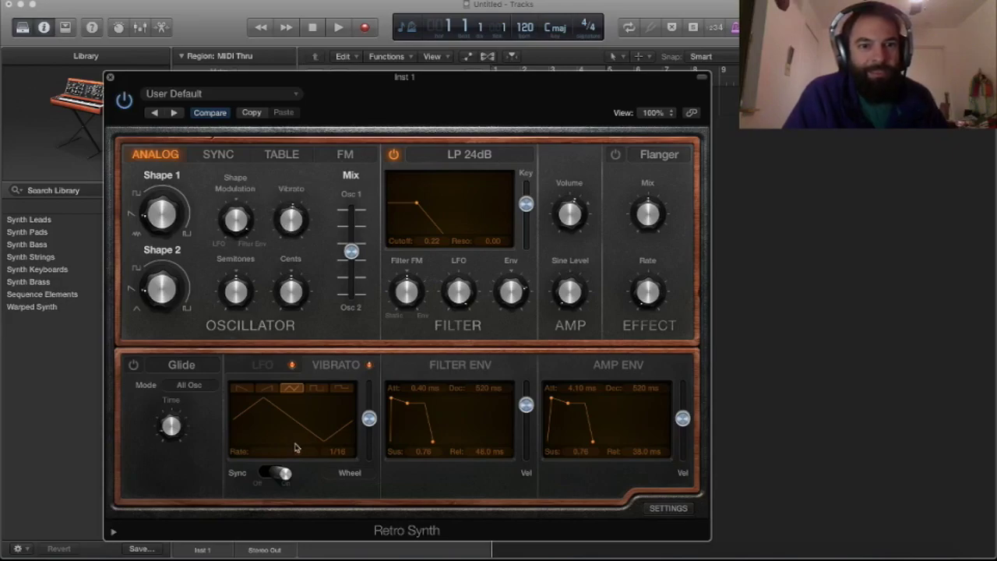
drag(297, 451, 282, 454)
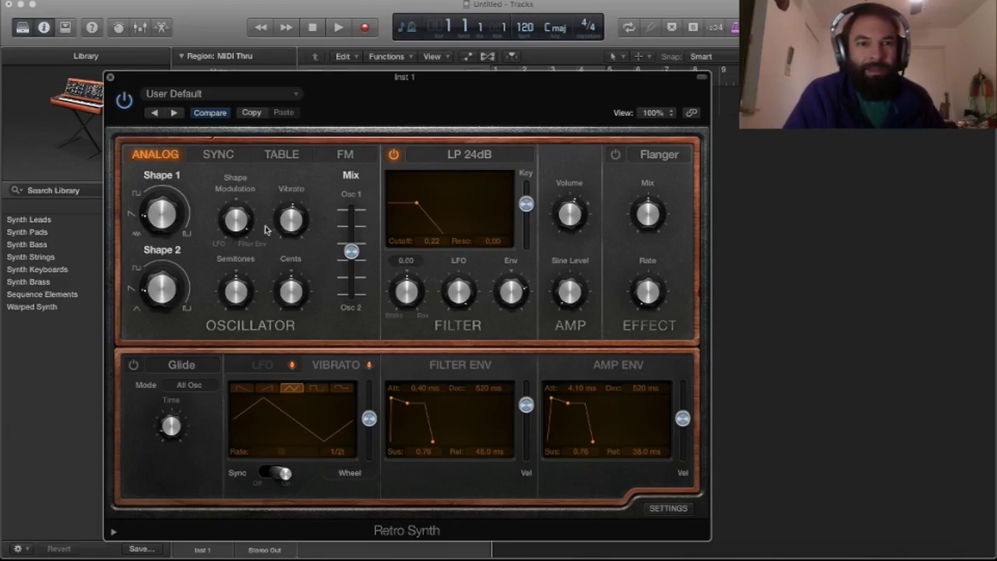
mouse_move(282, 209)
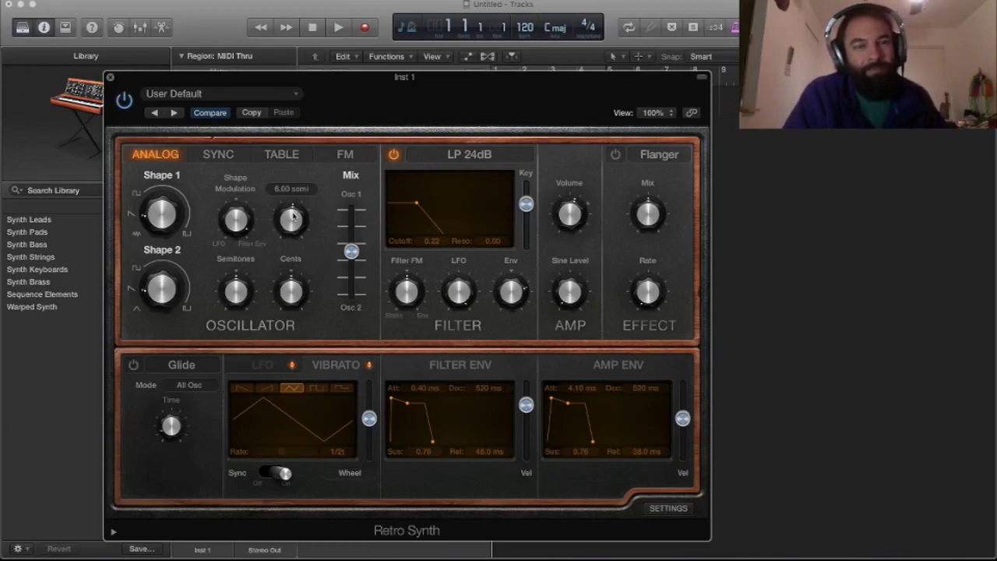
drag(292, 218, 293, 245)
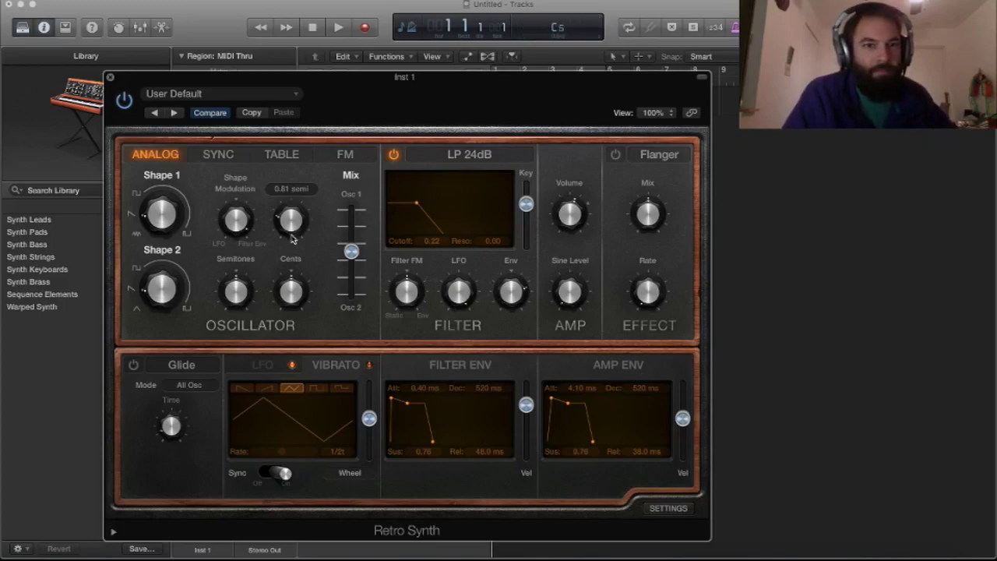
drag(291, 223, 290, 220)
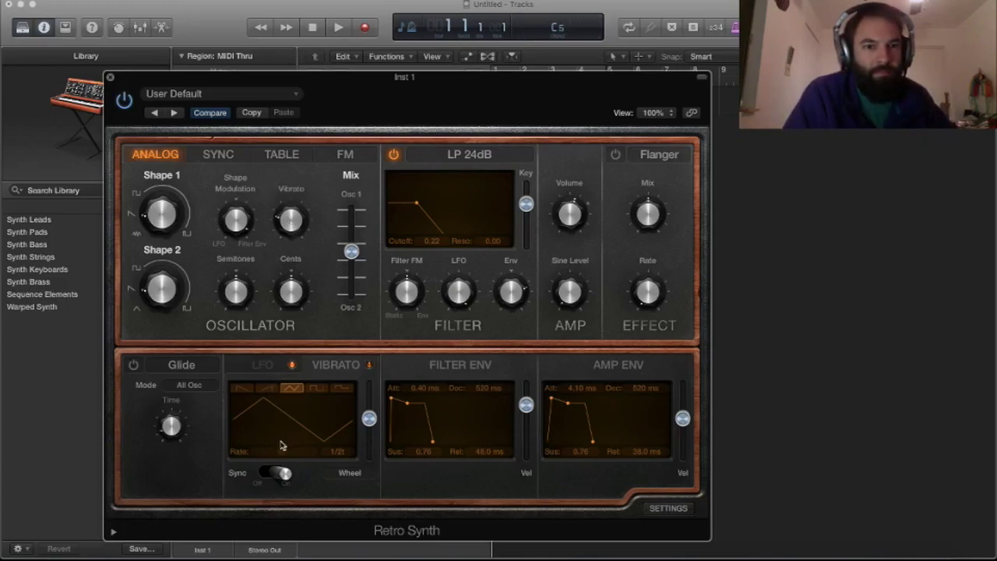
drag(282, 453, 280, 456)
- Keep the vibrato rate at 1/2 and raise the Wheel depth to about 0.68
click(370, 419)
drag(371, 421, 372, 411)
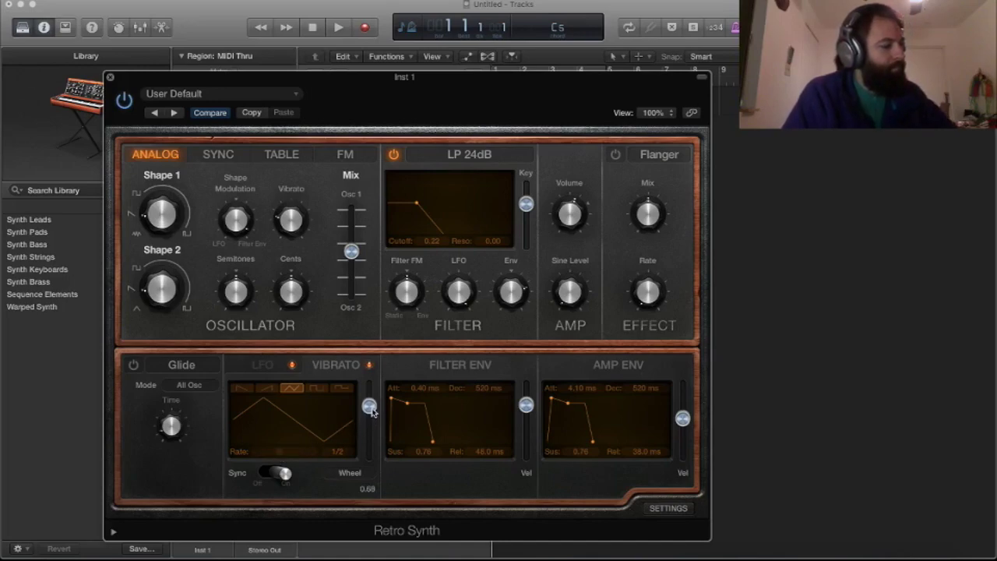